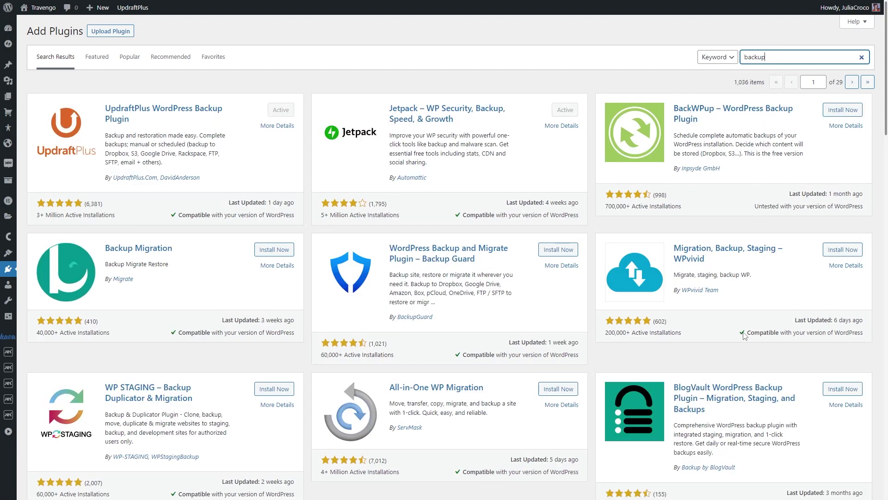
- Examine the backup plugins available in the search results down to the end of the first page
scroll(745, 335, "down", 5)
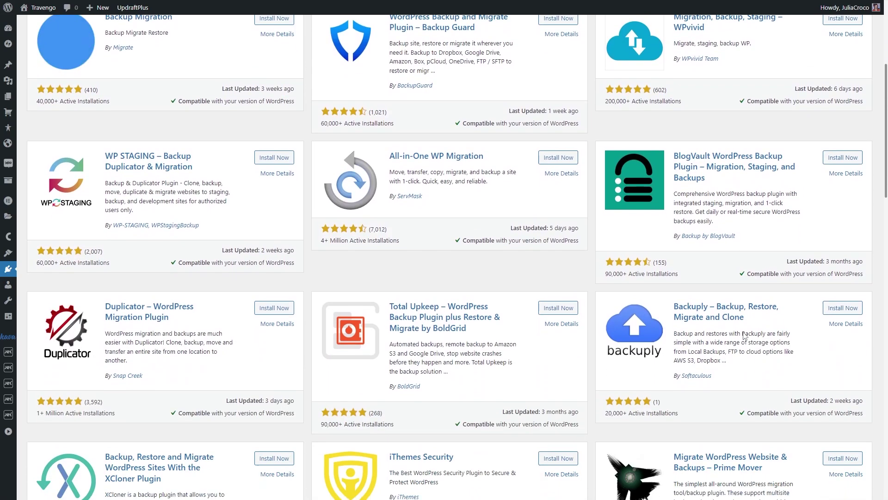
scroll(745, 335, "down", 4)
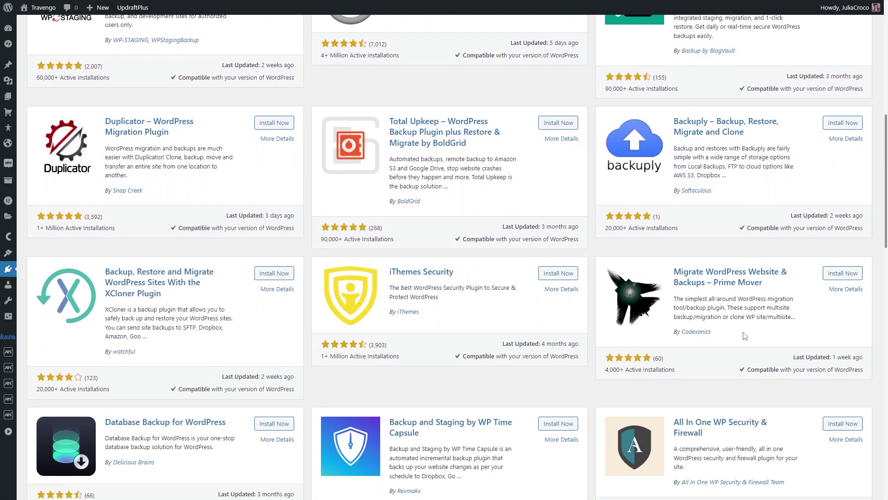
scroll(745, 335, "down", 5)
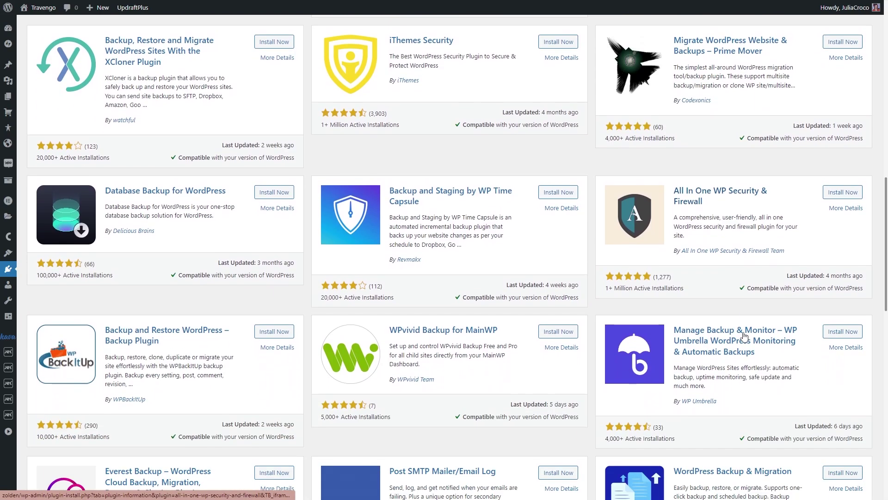
scroll(744, 335, "down", 4)
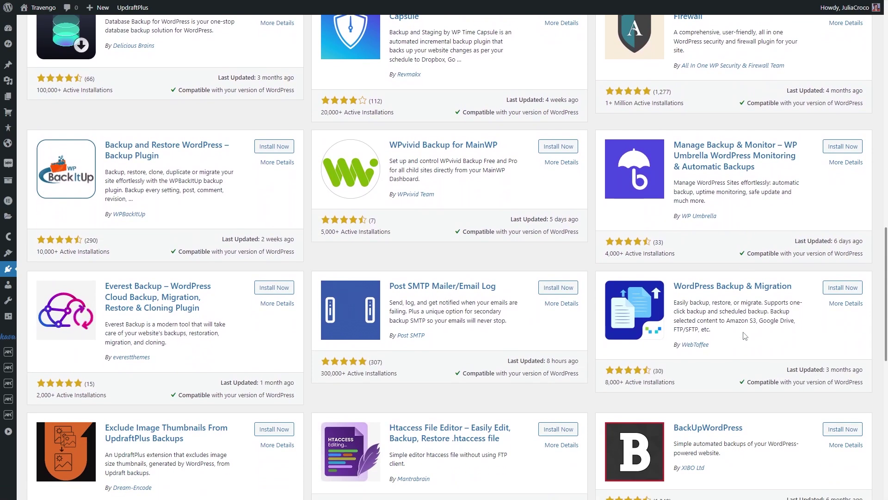
scroll(744, 335, "down", 5)
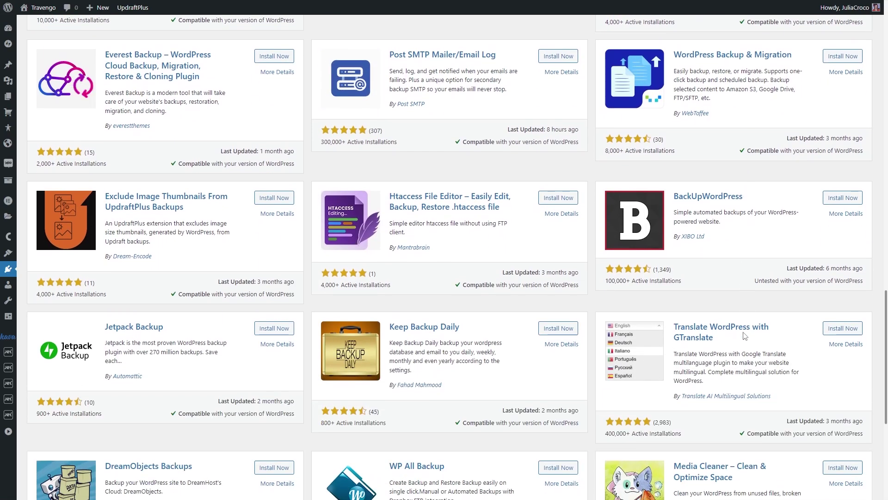
scroll(745, 335, "down", 2)
scroll(744, 335, "down", 3)
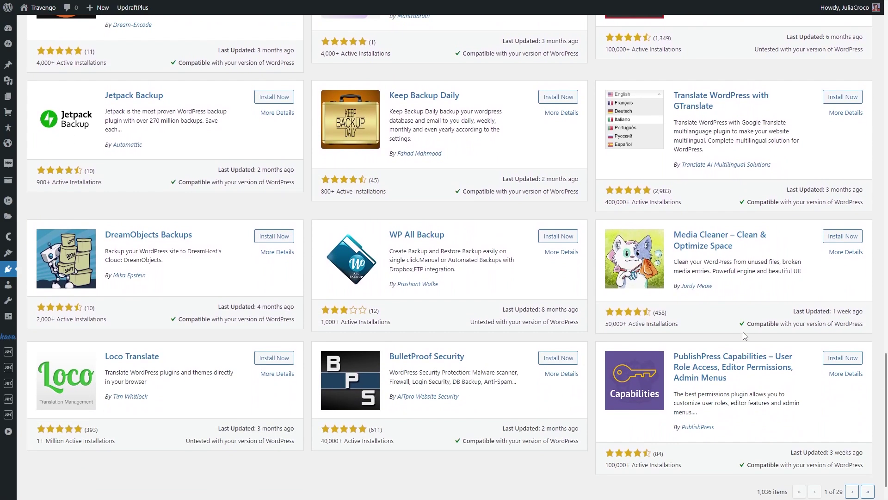
scroll(744, 335, "down", 1)
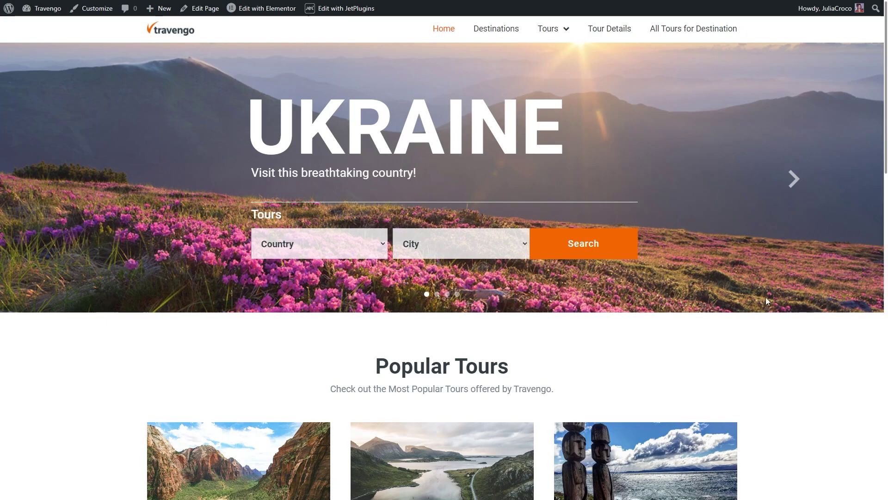
- Open the site's administration dashboard and view JetEngine's list of custom post types
left_click(50, 10)
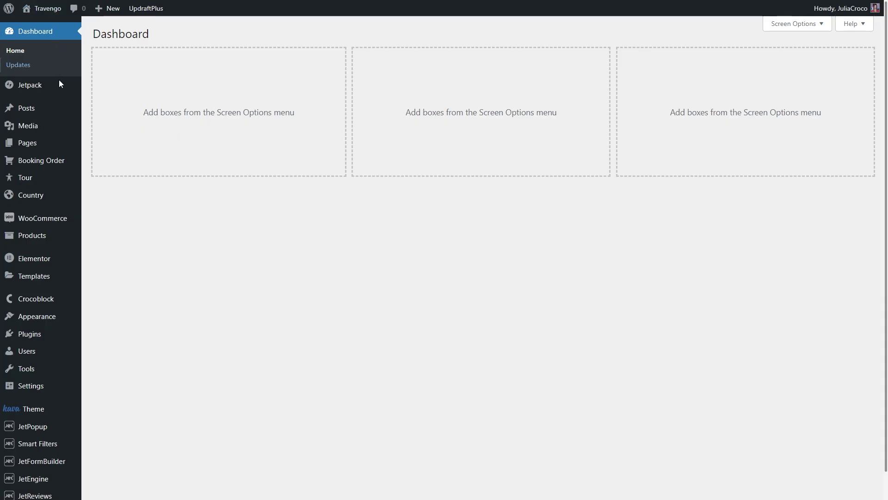
mouse_move(51, 478)
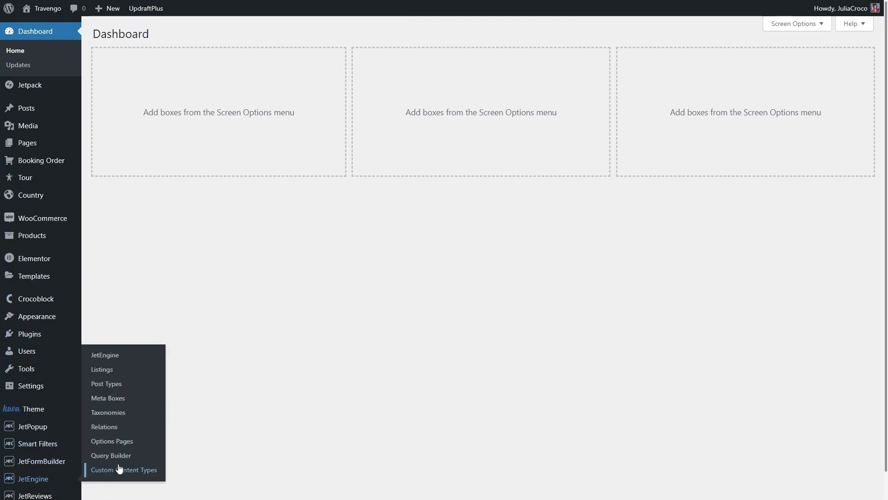
left_click(129, 385)
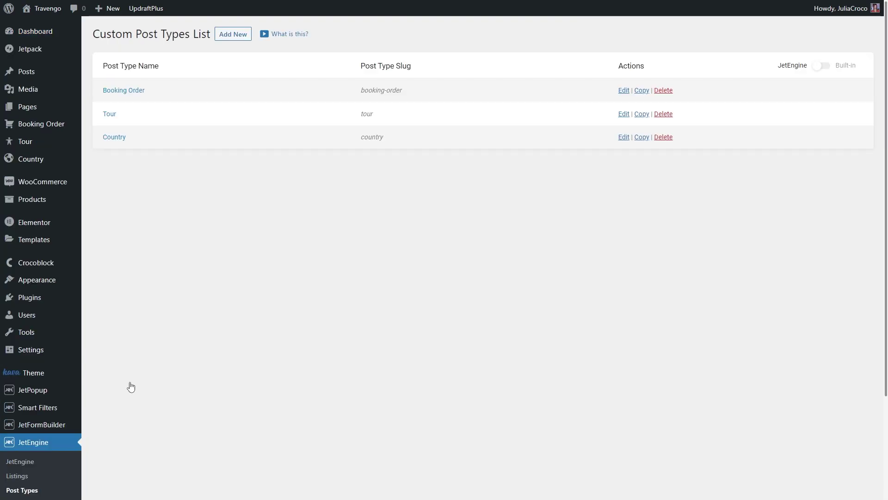
- Review the entries of the Tour post type and JetEngine's list of custom taxonomies
left_click(68, 143)
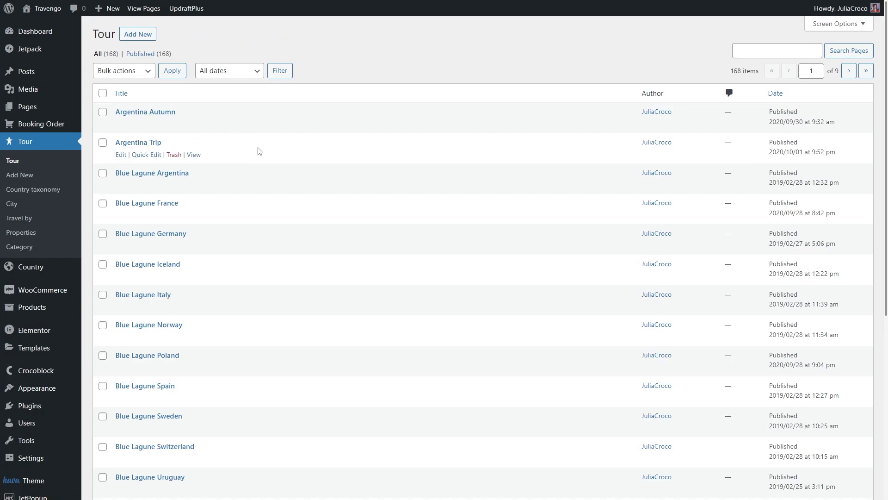
scroll(276, 399, "down", 6)
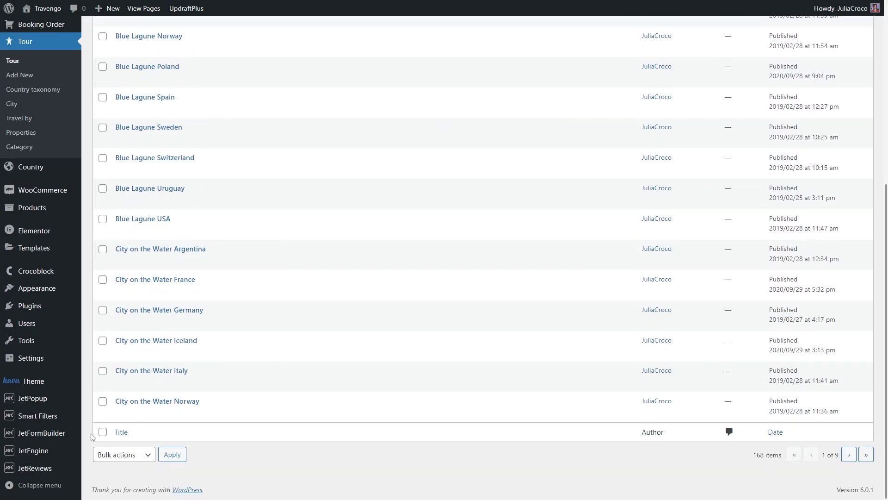
mouse_move(65, 450)
left_click(139, 391)
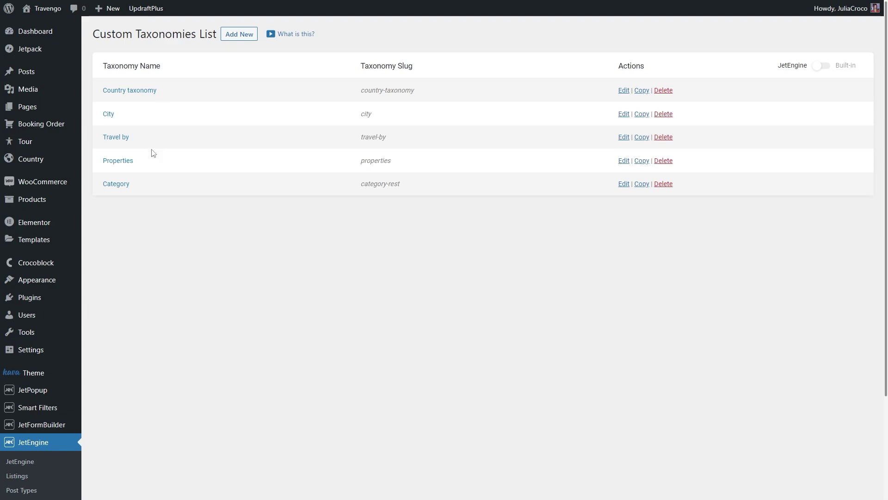
- Open the configuration settings of the UpdraftPlus Backups plugin
mouse_move(69, 351)
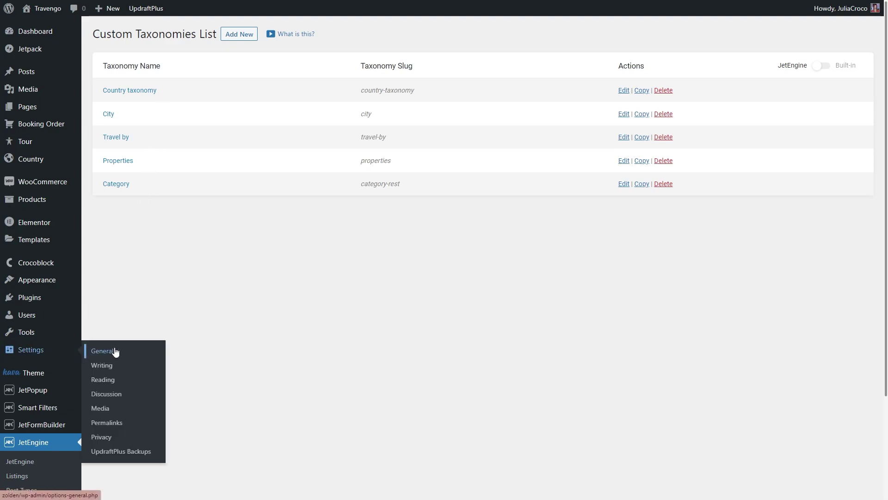
left_click(154, 451)
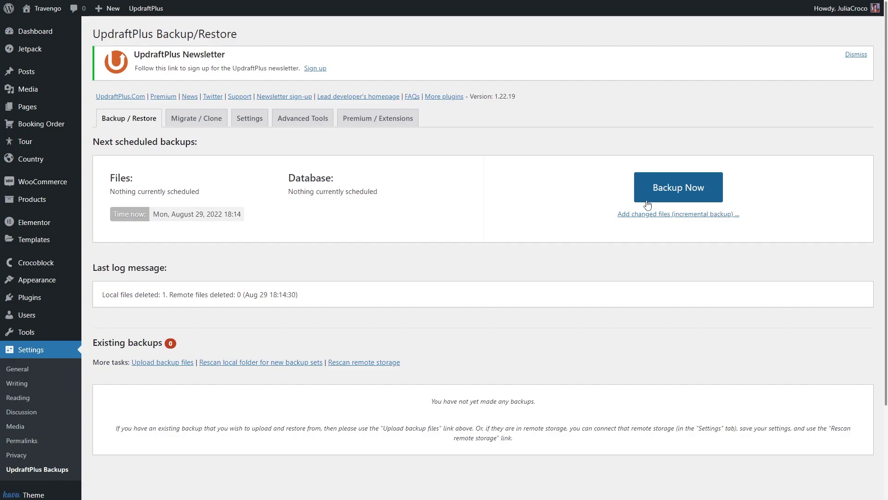
left_click(250, 118)
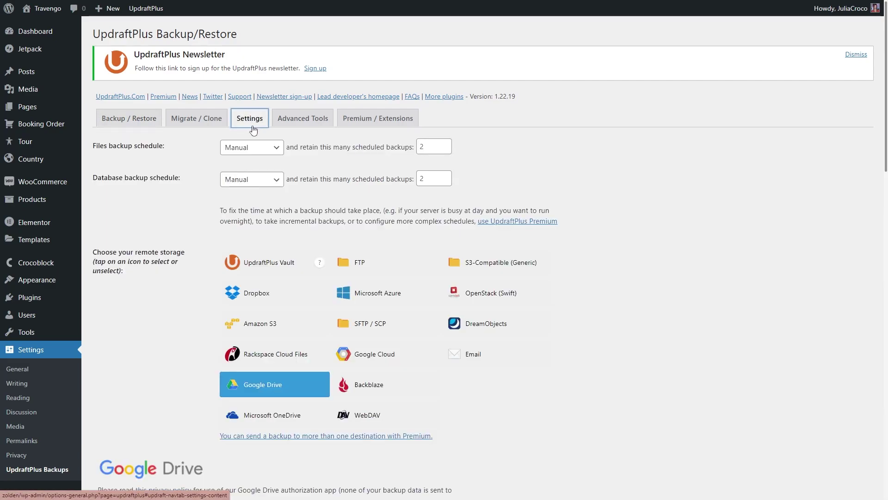
- Try Dropbox and FTP as the remote storage and switch back to Google Drive
left_click(273, 300)
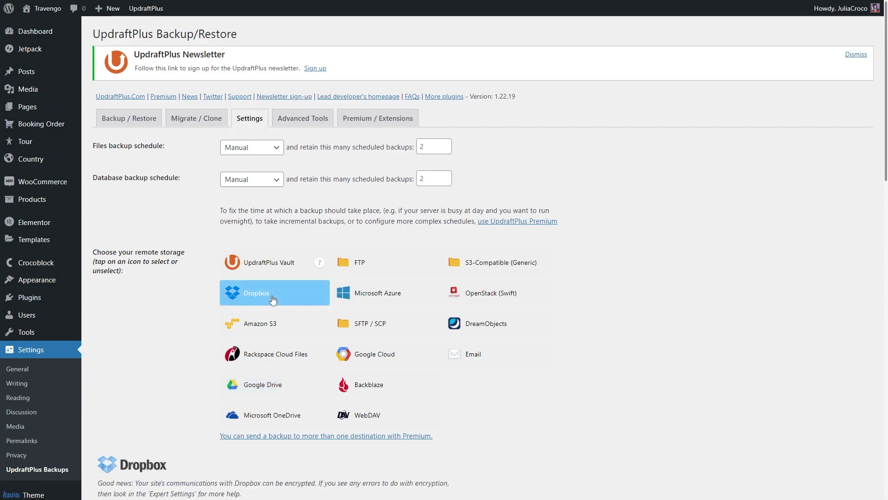
left_click(375, 261)
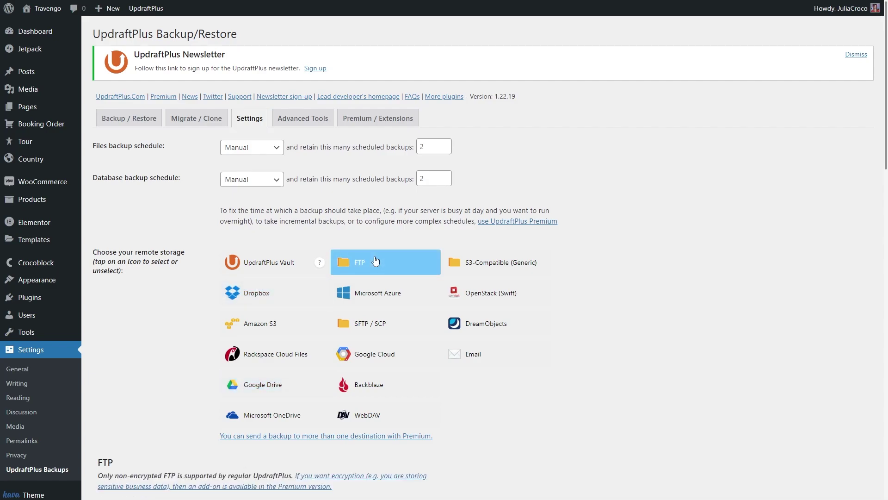
left_click(299, 384)
- Review the folder and authentication settings for Google Drive remote storage
scroll(299, 384, "down", 5)
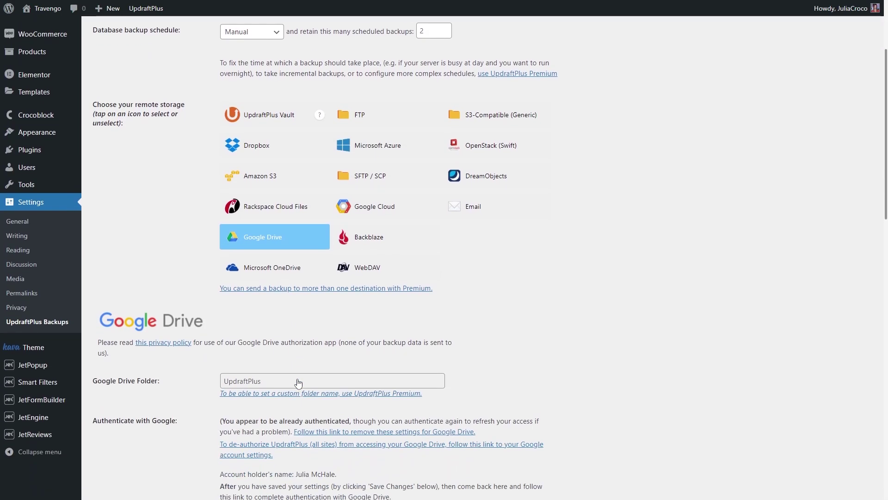
scroll(299, 384, "down", 1)
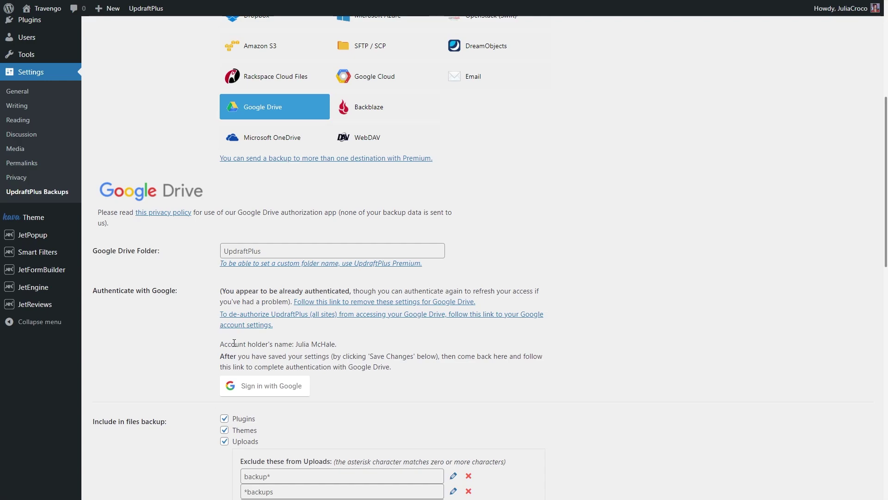
scroll(234, 343, "up", 6)
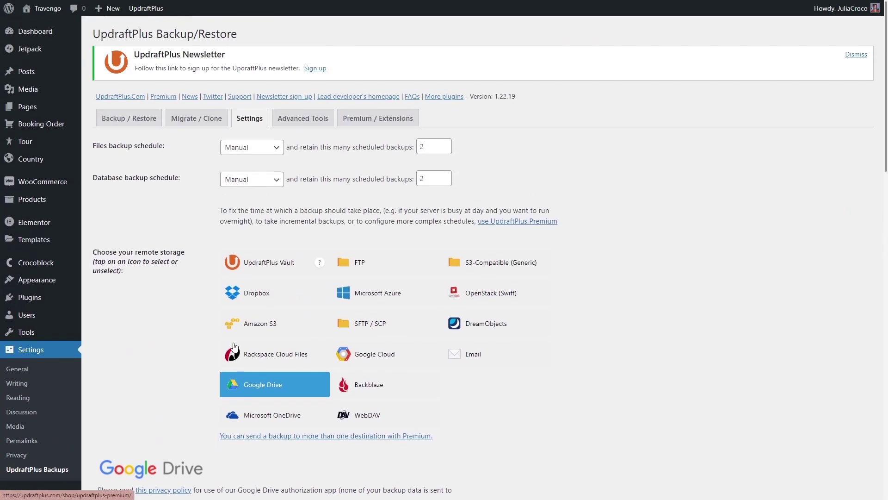
- Look through the files backup schedule choices and try adjusting the number of retained file backups
left_click(243, 147)
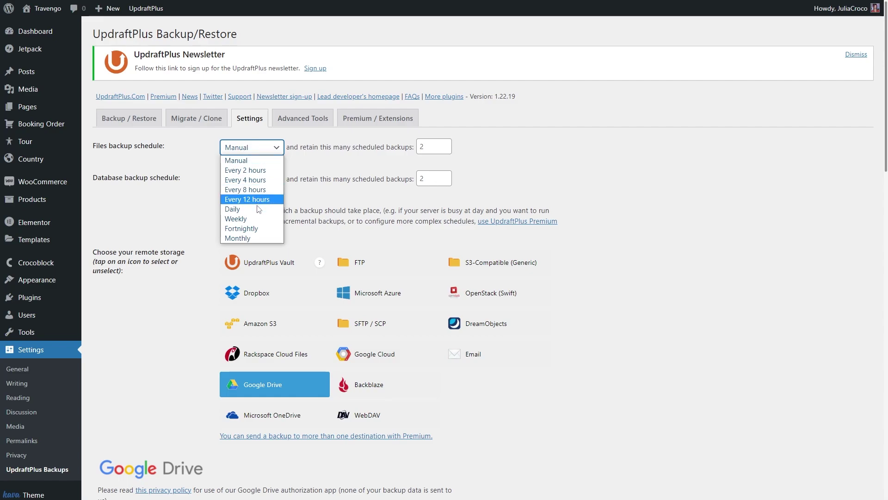
left_click(321, 169)
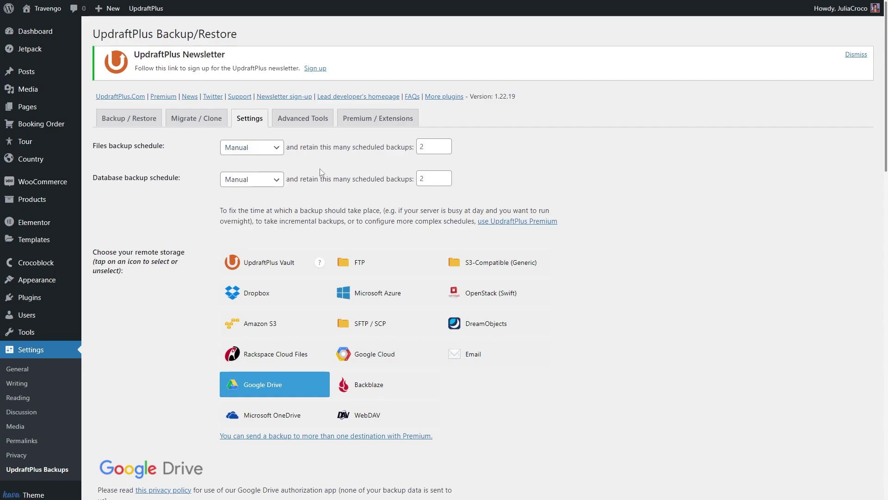
left_click(443, 144)
left_click(444, 149)
left_click(444, 149)
left_click(444, 149)
left_click(469, 174)
- Try leaving Uploads out of the files backup and include it again
scroll(479, 183, "down", 12)
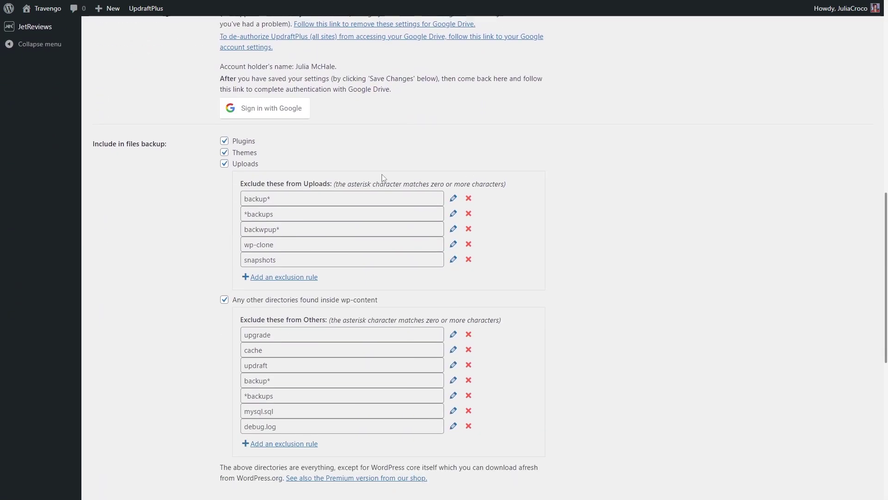
left_click(245, 166)
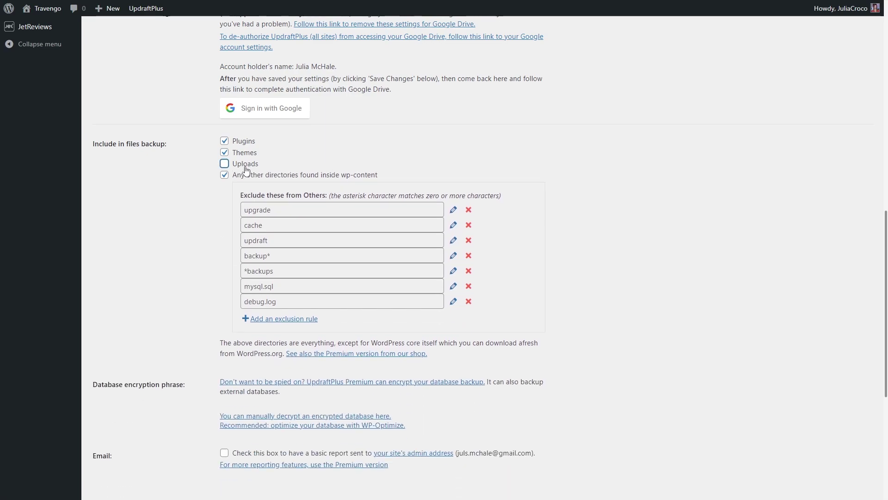
left_click(245, 167)
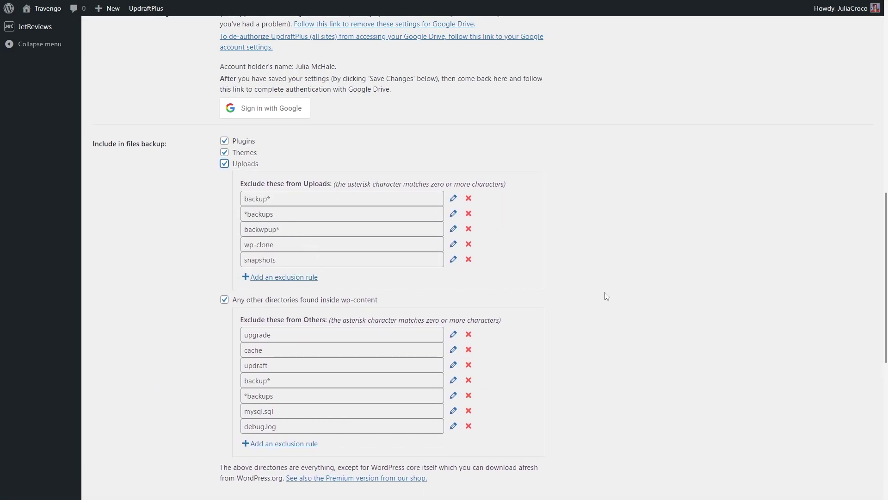
- Save the UpdraftPlus settings without enabling the basic email report
scroll(607, 296, "down", 7)
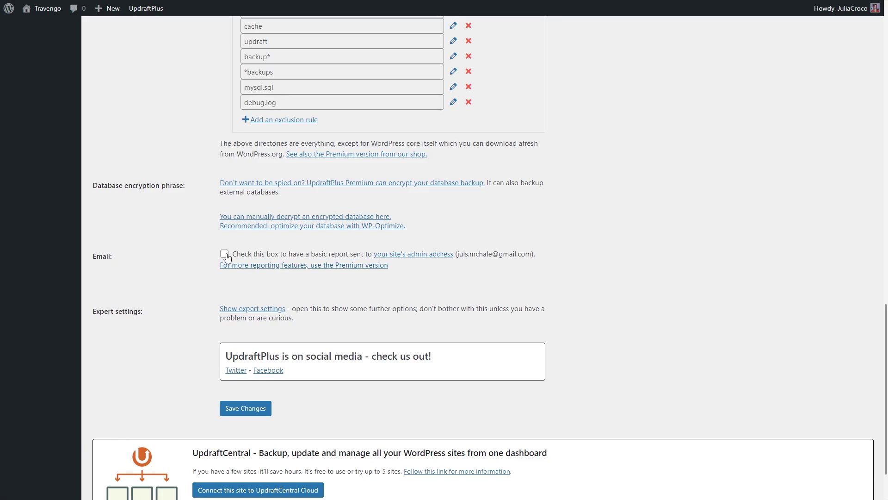
left_click(244, 410)
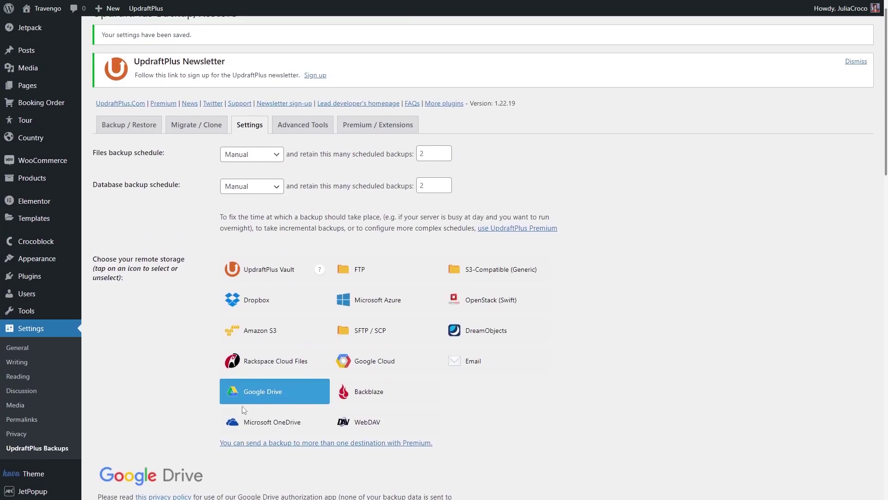
- Run a new backup that includes the database and files and is sent to Google Drive remote storage
left_click(142, 128)
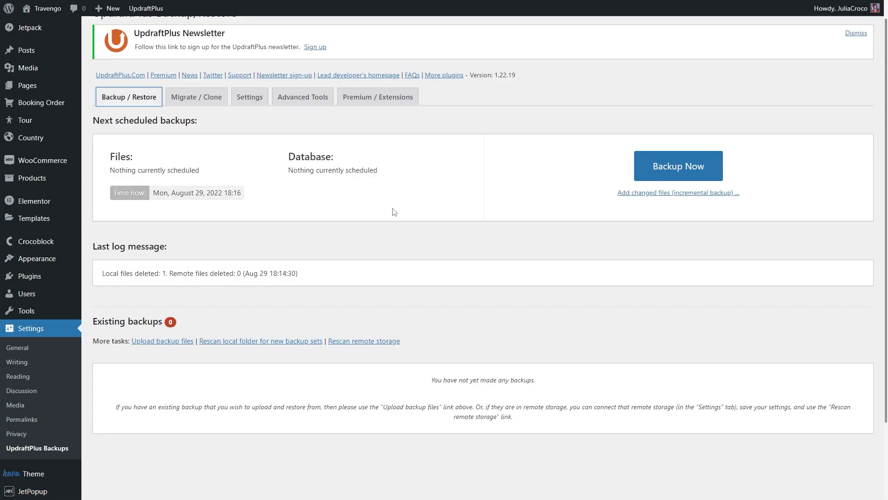
left_click(656, 165)
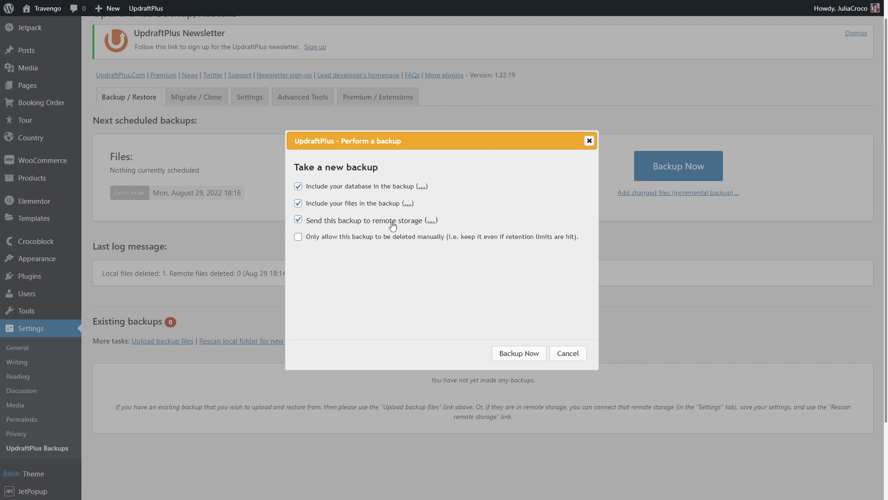
left_click(431, 222)
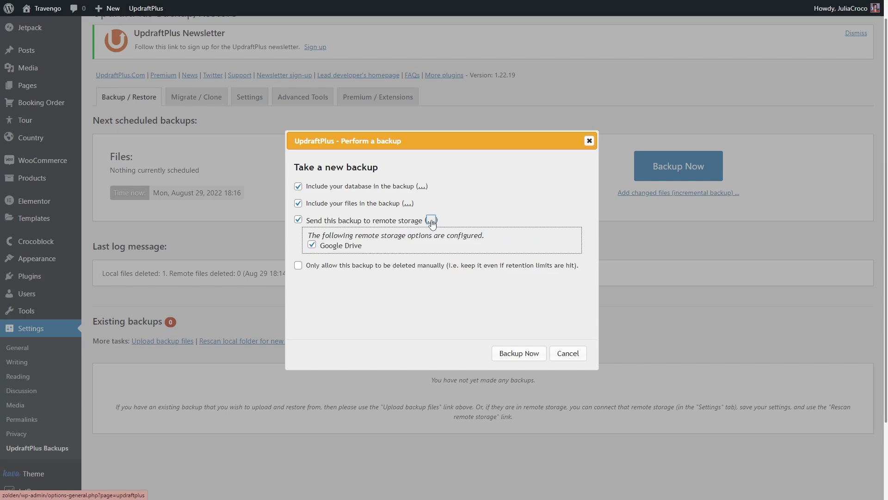
left_click(431, 221)
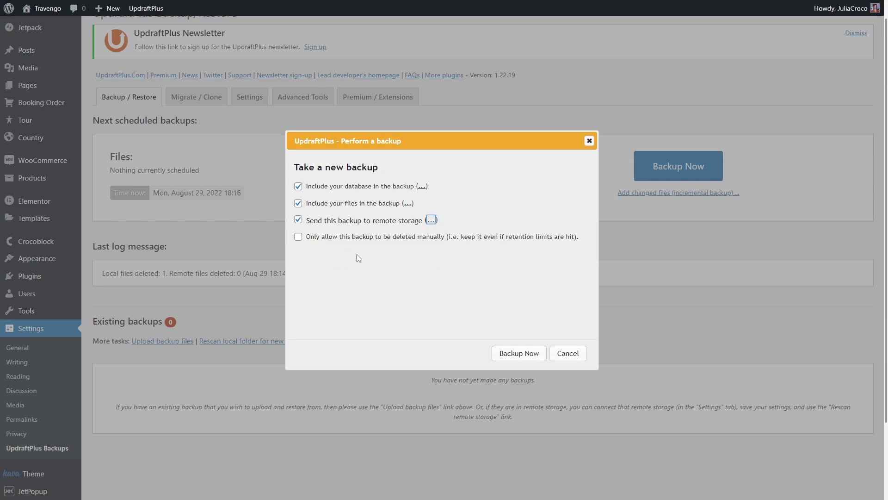
left_click(530, 360)
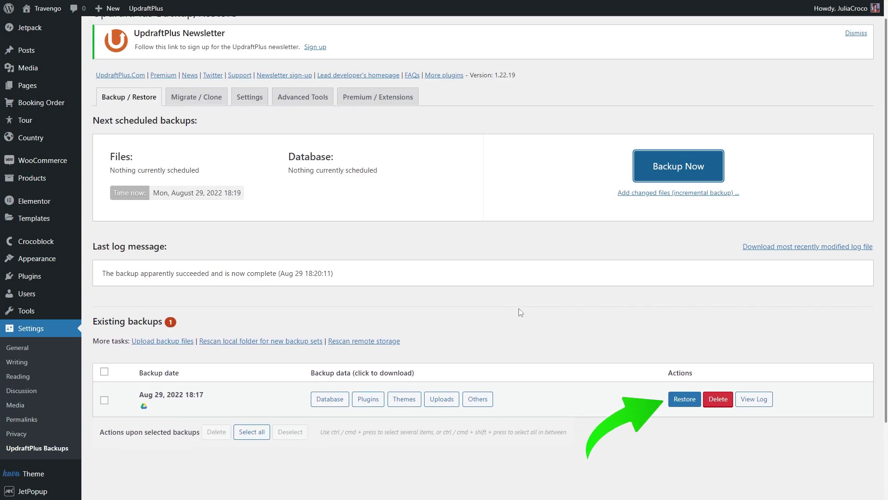
- Delete the Tour custom post type in JetEngine together with all of its posts
scroll(518, 308, "down", 2)
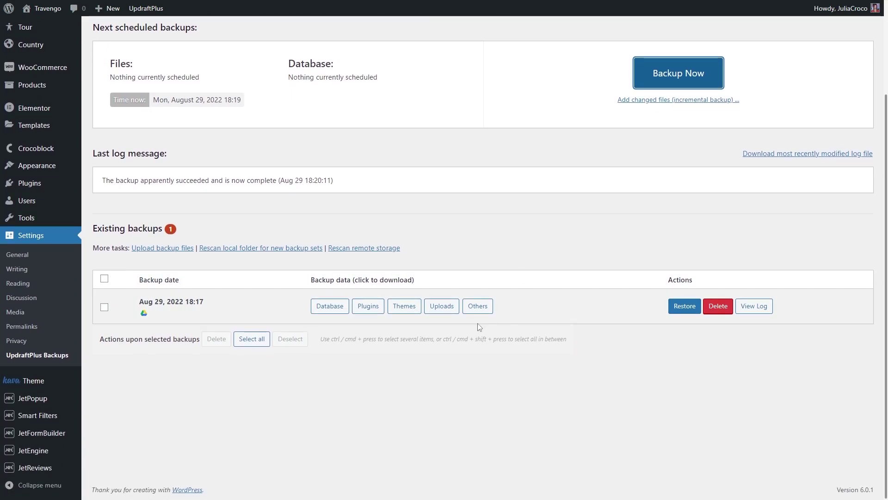
mouse_move(60, 455)
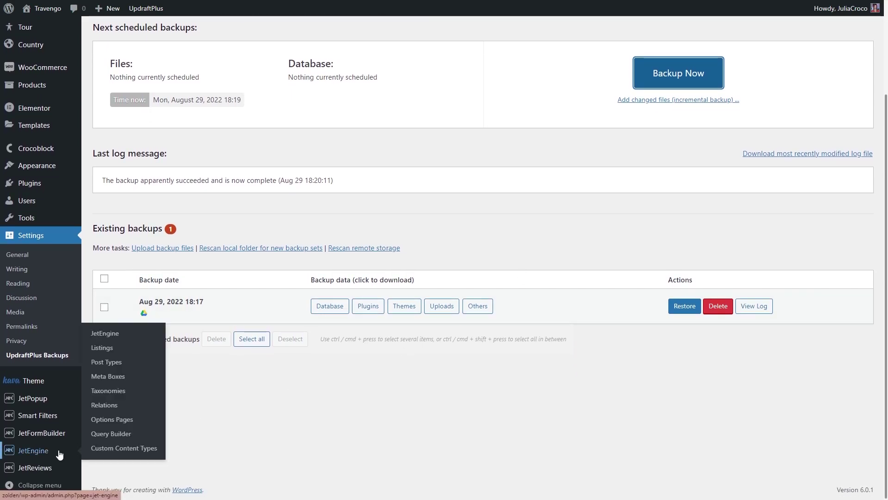
left_click(146, 365)
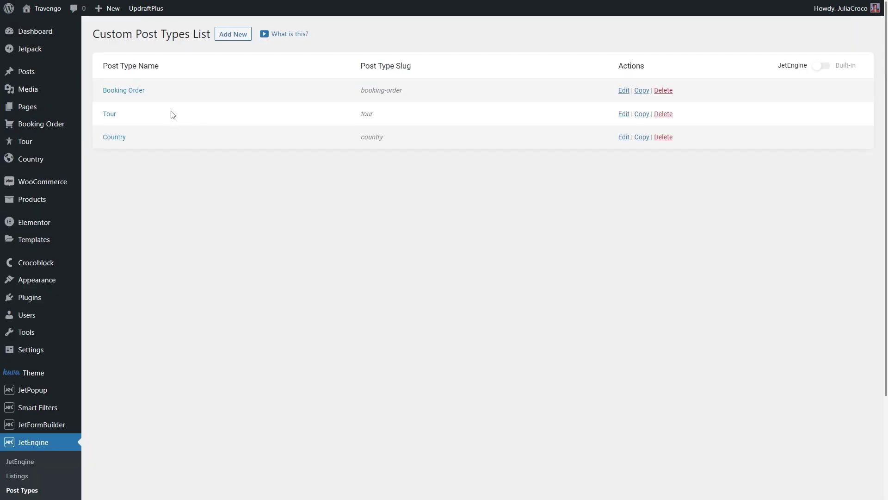
mouse_move(65, 144)
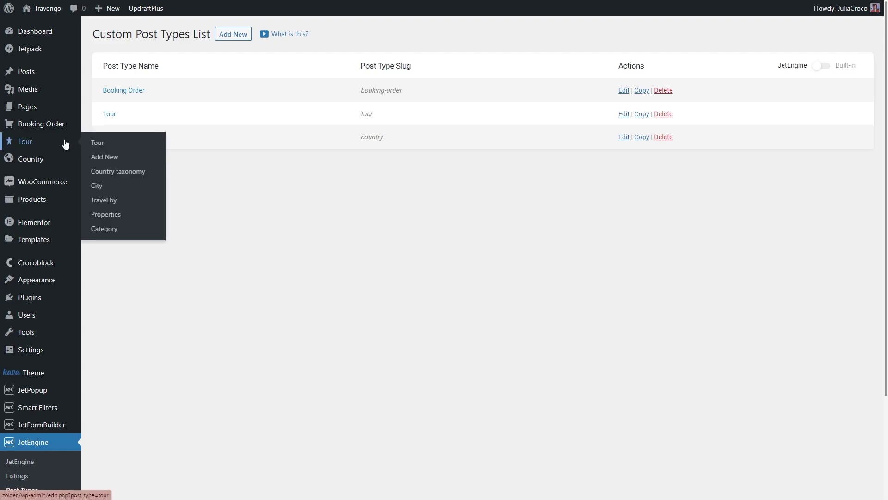
left_click(662, 114)
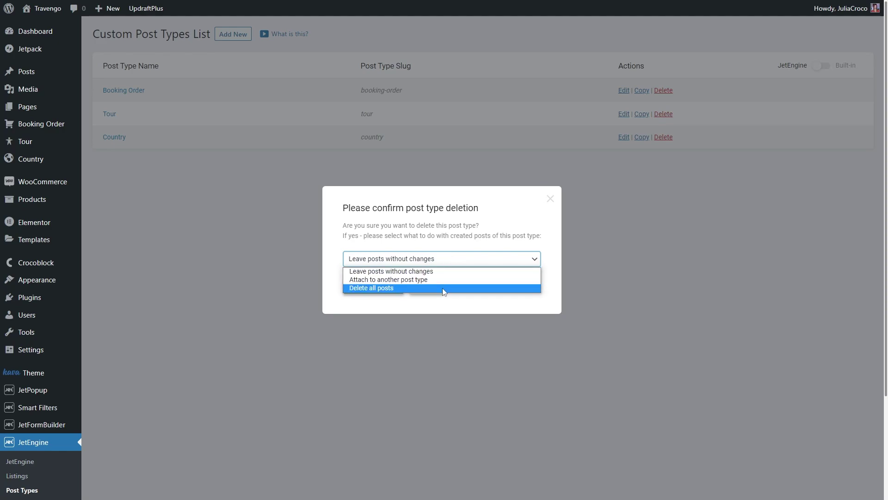
left_click(443, 289)
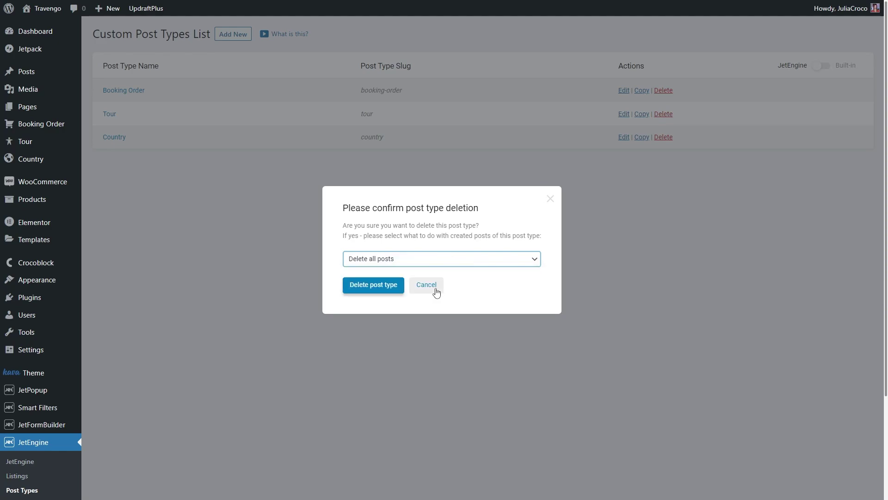
left_click(369, 286)
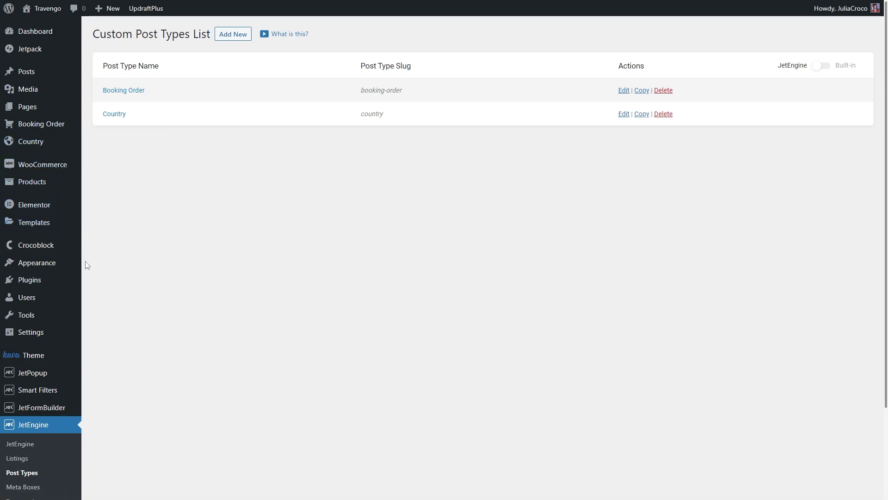
- Restore only the Database component from the Aug 29, 2022 18:17 UpdraftPlus backup and return to the plugin's configuration page
mouse_move(69, 335)
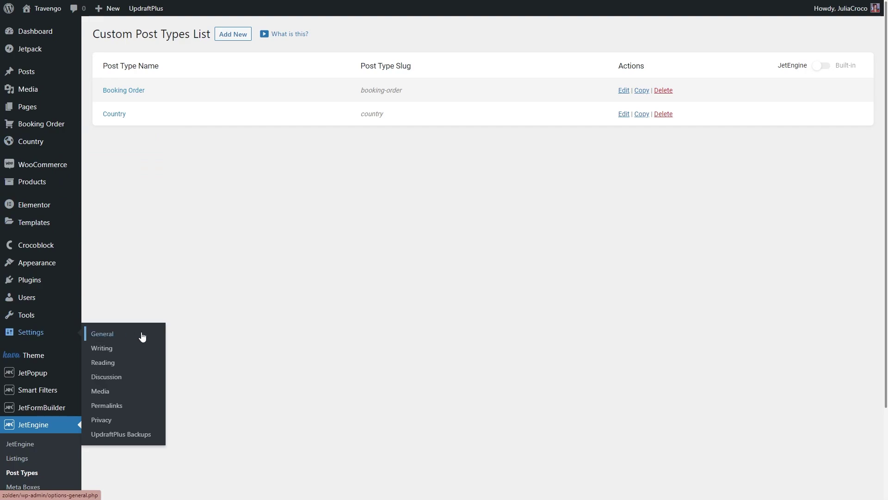
left_click(138, 435)
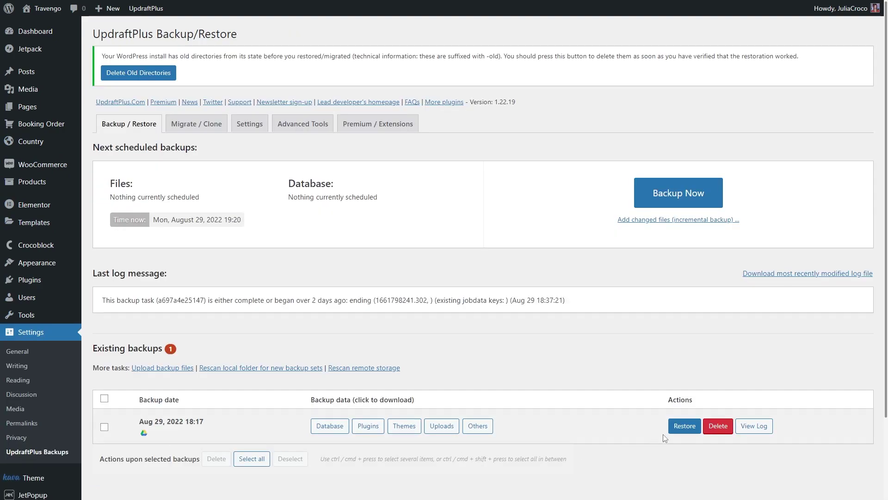
left_click(684, 426)
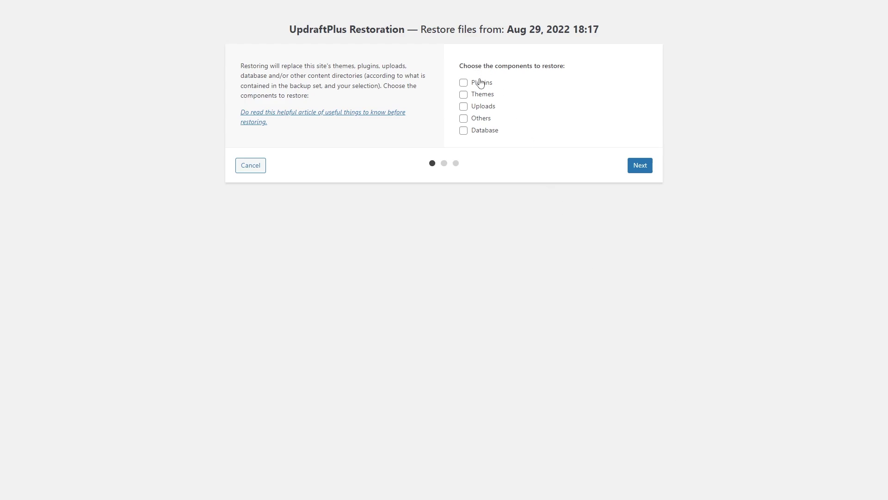
left_click(480, 133)
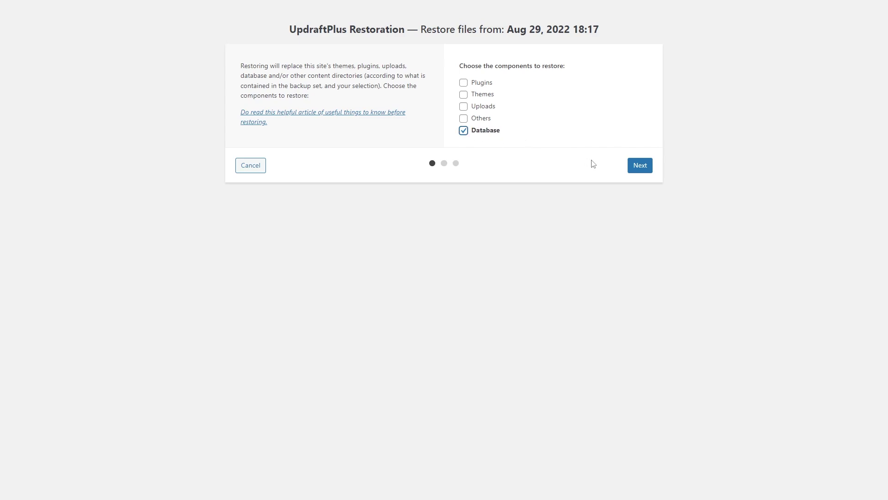
left_click(641, 167)
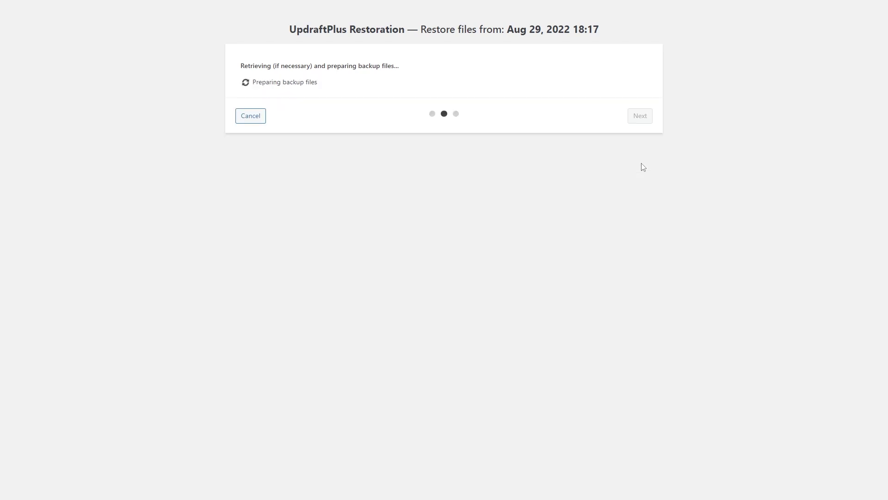
left_click(637, 169)
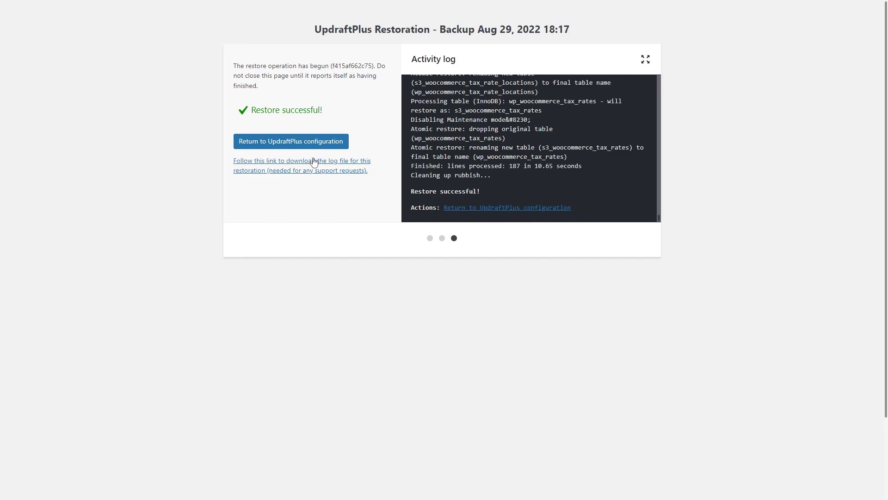
left_click(304, 141)
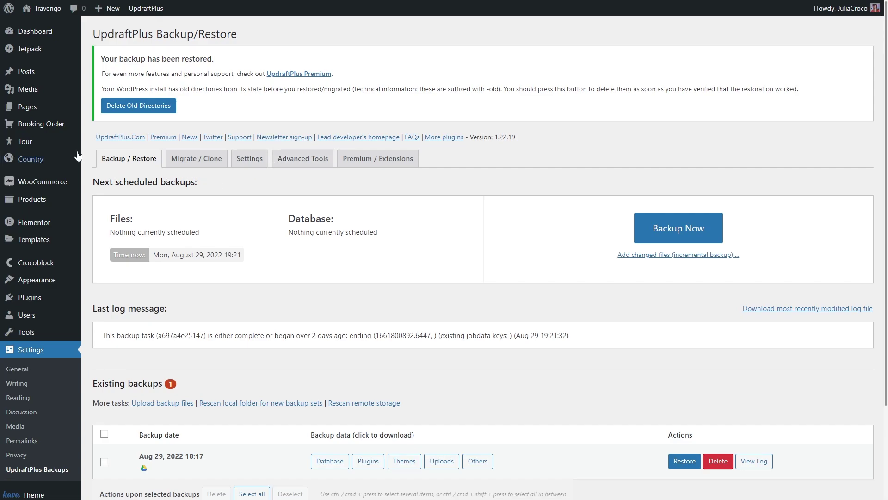
- Check the list of Tour posts to verify the restored content
left_click(62, 143)
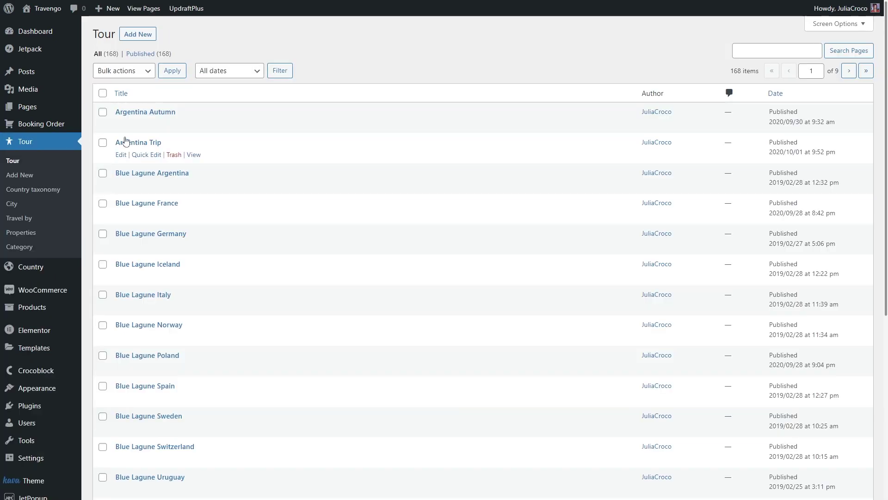
scroll(363, 135, "down", 6)
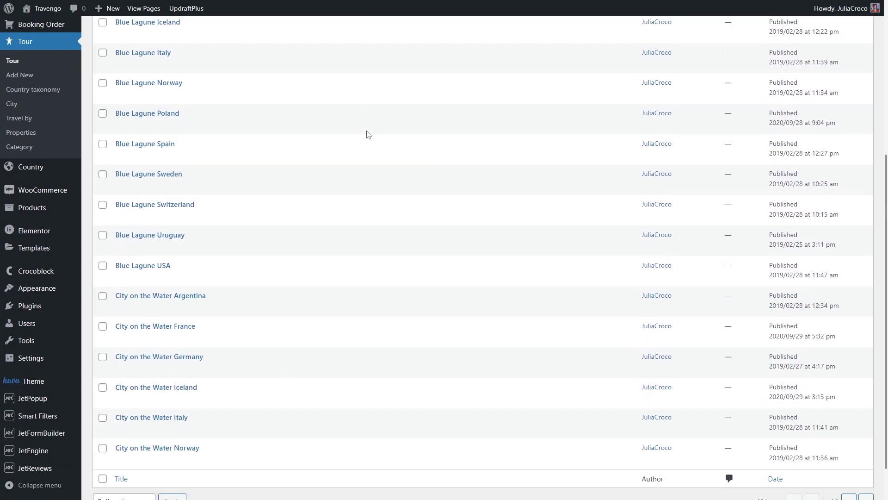
mouse_move(368, 134)
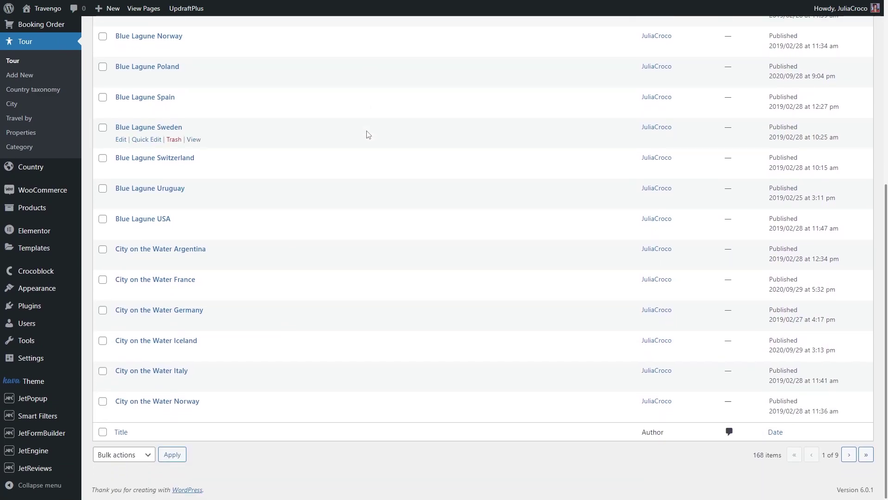
scroll(368, 135, "up", 6)
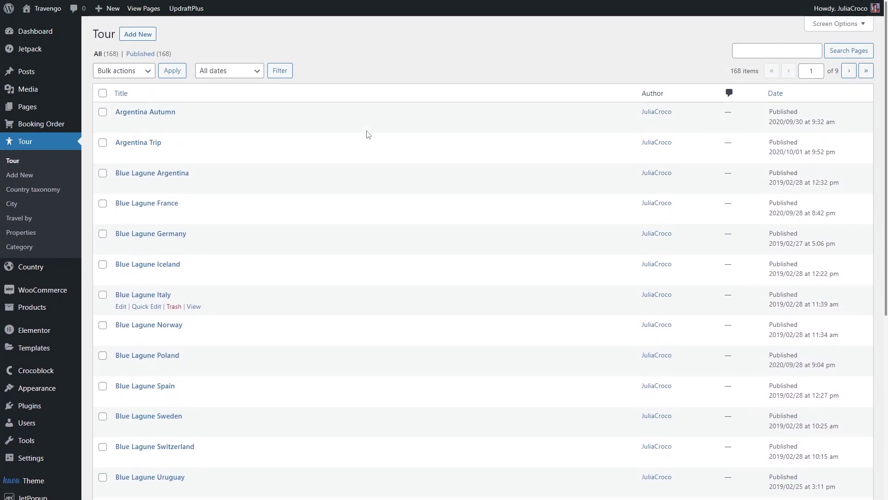